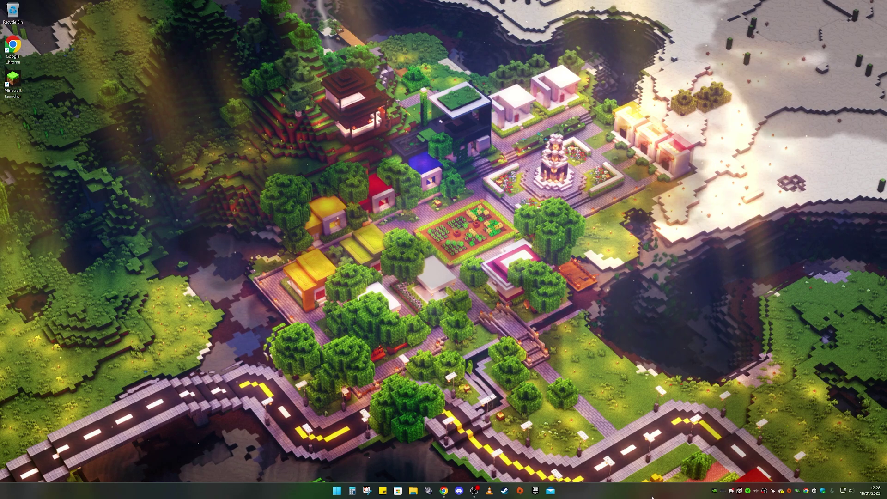
- Show the LambDynamicLights files list on CurseForge in the browser
{"action": "left_click", "coordinate": [445, 491]}
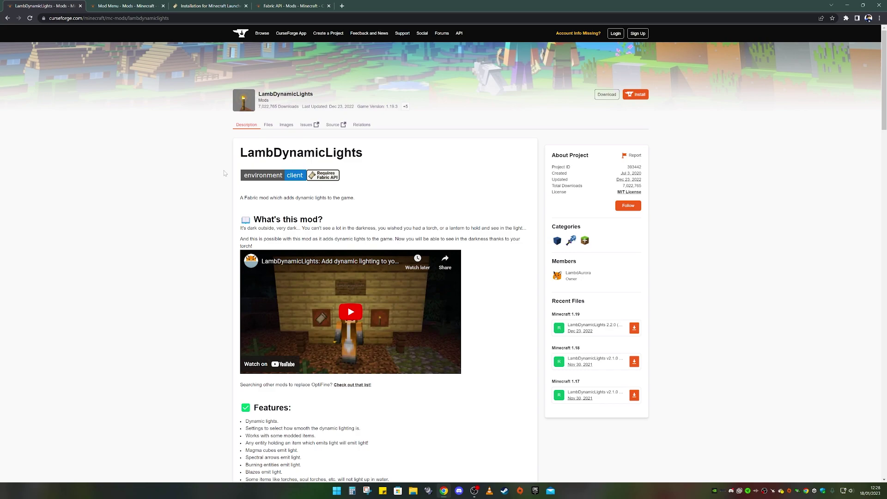
{"action": "scroll", "coordinate": [224, 174], "scroll_direction": "down", "scroll_amount": 5}
{"action": "scroll", "coordinate": [224, 173], "scroll_direction": "up", "scroll_amount": 5}
{"action": "left_click", "coordinate": [269, 125]}
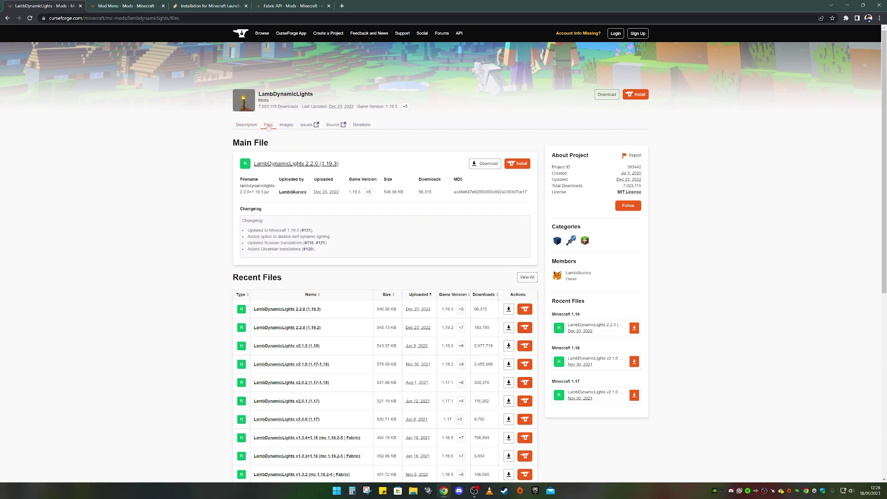
- Place the downloaded LambDynamicLights 2.2.0 jar on the desktop
{"action": "scroll", "coordinate": [342, 156], "scroll_direction": "down", "scroll_amount": 1}
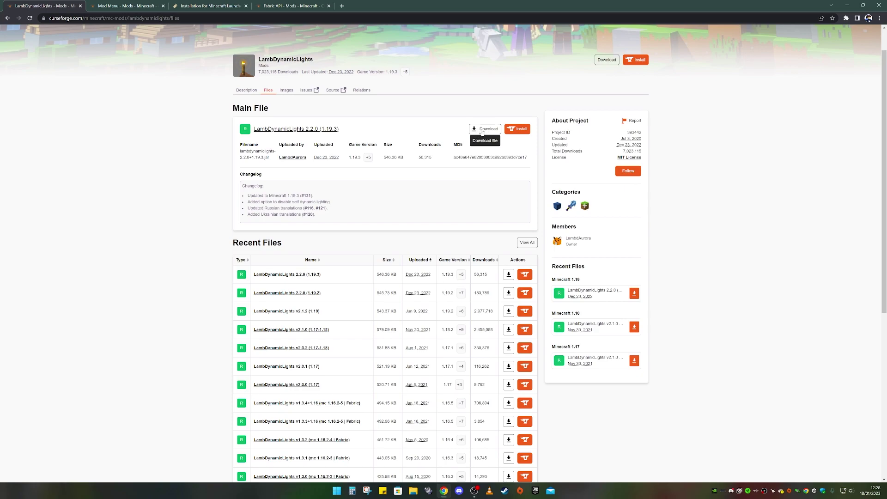
{"action": "scroll", "coordinate": [494, 190], "scroll_direction": "down", "scroll_amount": 2}
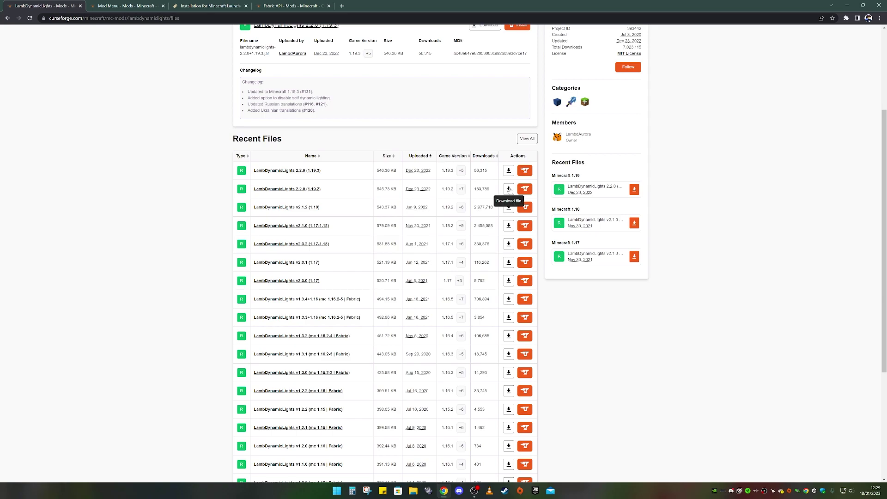
{"action": "scroll", "coordinate": [331, 170], "scroll_direction": "up", "scroll_amount": 3}
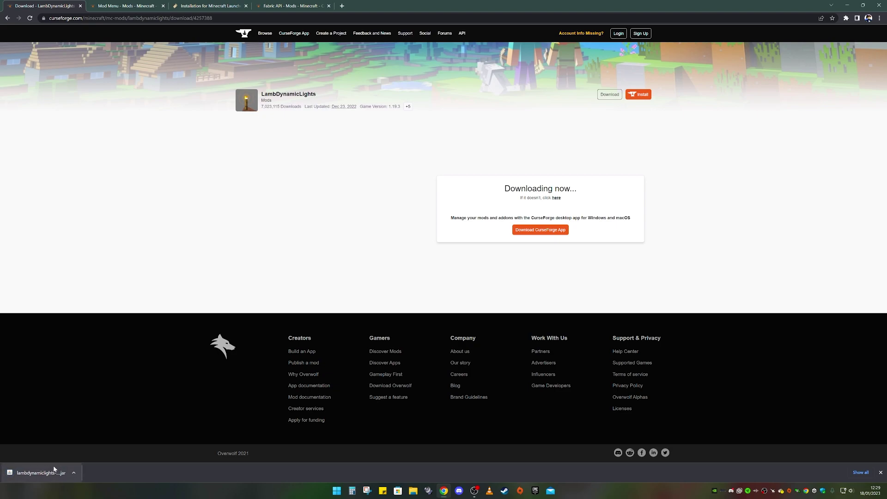
{"action": "key", "text": "super+Down"}
{"action": "left_click_drag", "start_coordinate": [355, 307], "coordinate": [190, 123]}
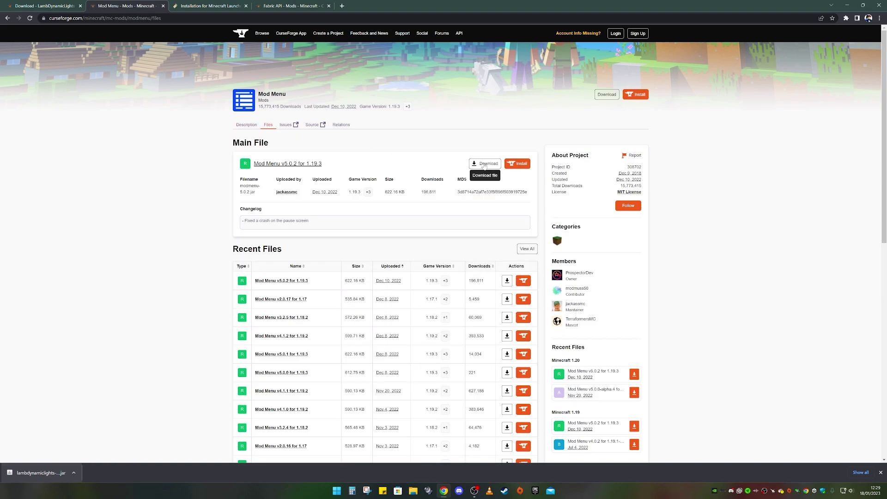
- Download modmenu-5.0.2.jar onto the desktop, then bring up the fabricmc.net installer page
{"action": "left_click", "coordinate": [484, 164]}
{"action": "left_click_drag", "start_coordinate": [469, 188], "coordinate": [610, 188]}
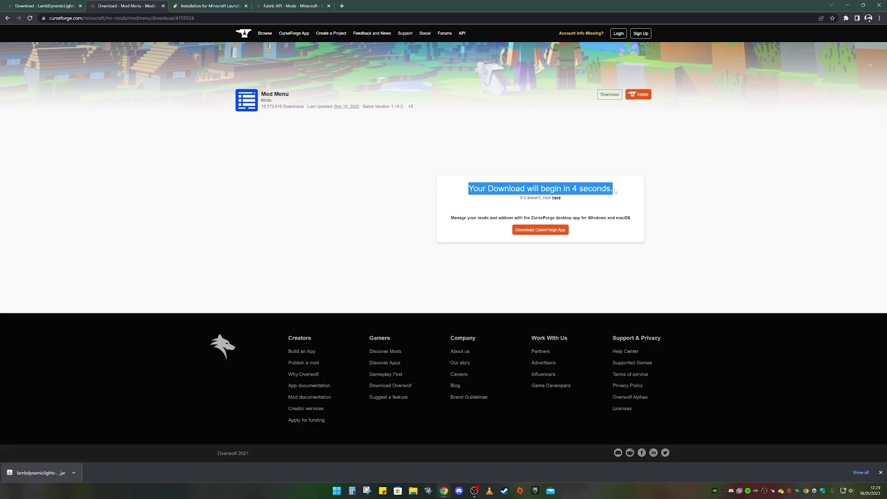
{"action": "left_click", "coordinate": [578, 198]}
{"action": "key", "text": "super+Down"}
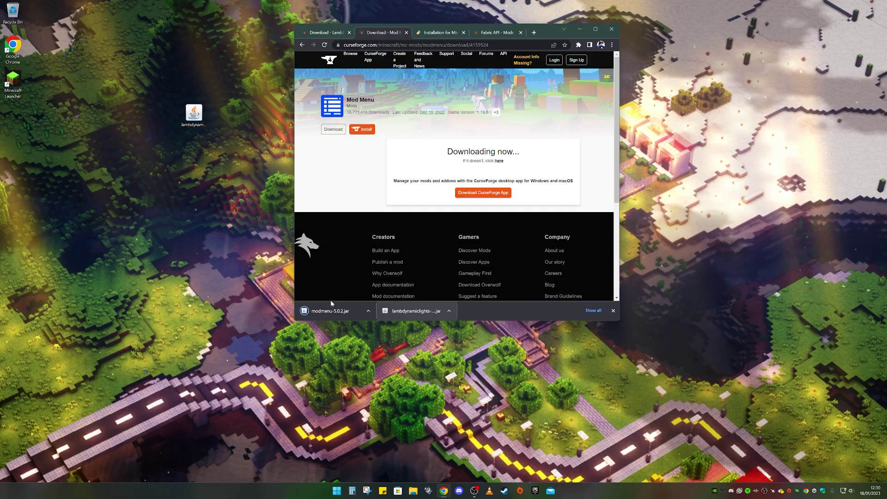
{"action": "left_click", "coordinate": [193, 154]}
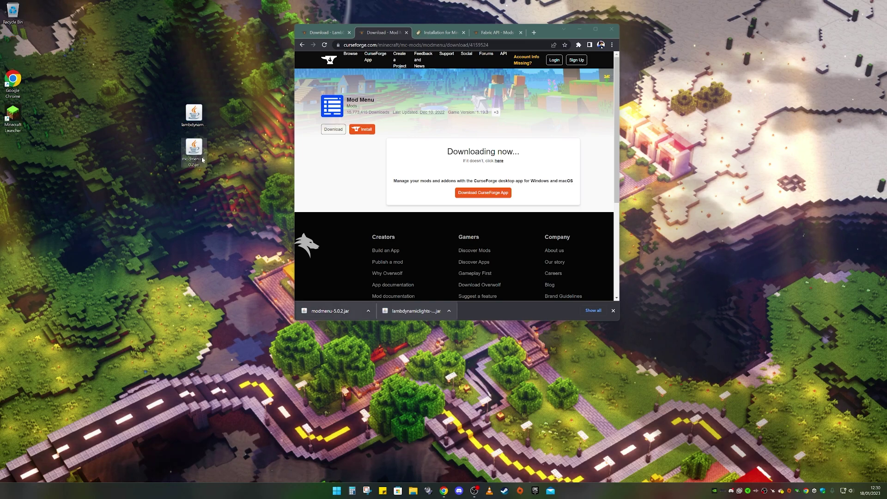
{"action": "double_click", "coordinate": [551, 31]}
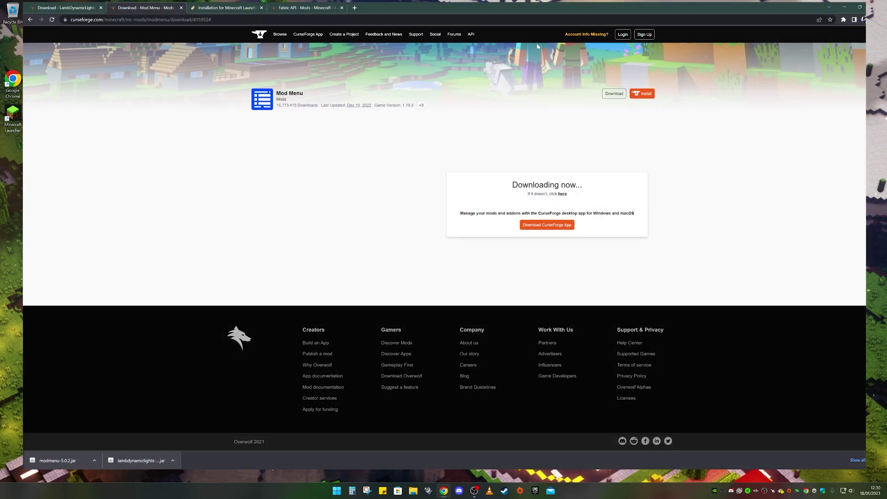
{"action": "left_click", "coordinate": [204, 6]}
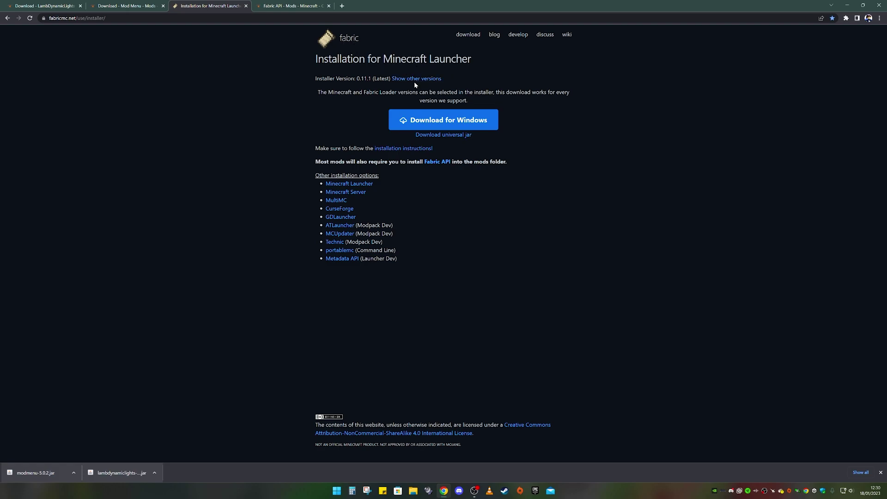
- Save the Windows fabric-installer 0.11.1 exe to the desktop, then go to the Fabric API page
{"action": "left_click", "coordinate": [441, 121]}
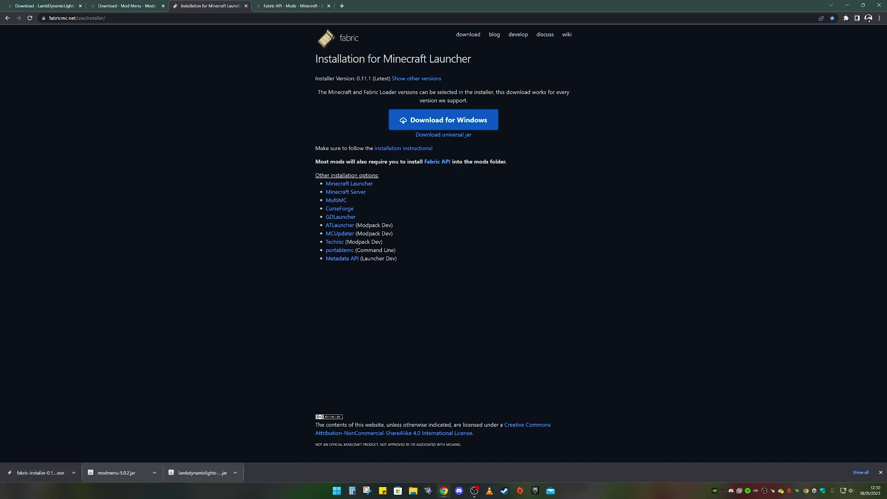
{"action": "double_click", "coordinate": [378, 7]}
{"action": "left_click_drag", "start_coordinate": [309, 295], "coordinate": [191, 222]}
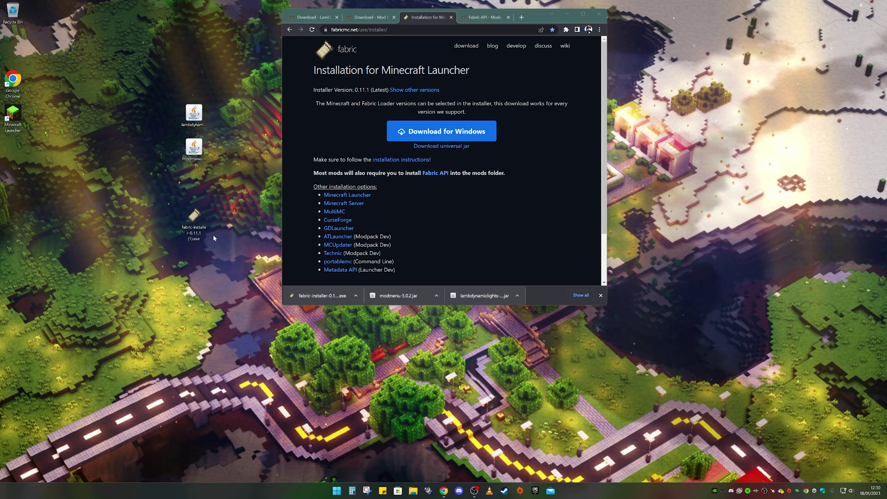
{"action": "left_click", "coordinate": [220, 243]}
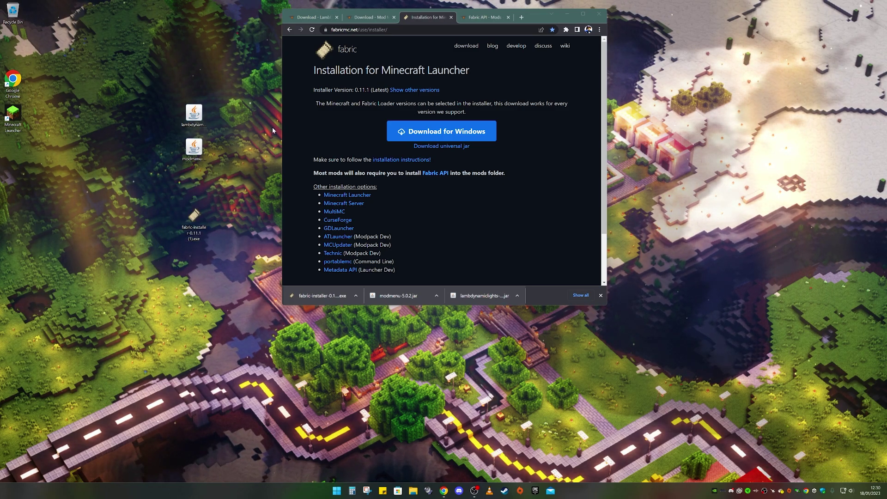
{"action": "double_click", "coordinate": [485, 23]}
{"action": "left_click", "coordinate": [273, 5]}
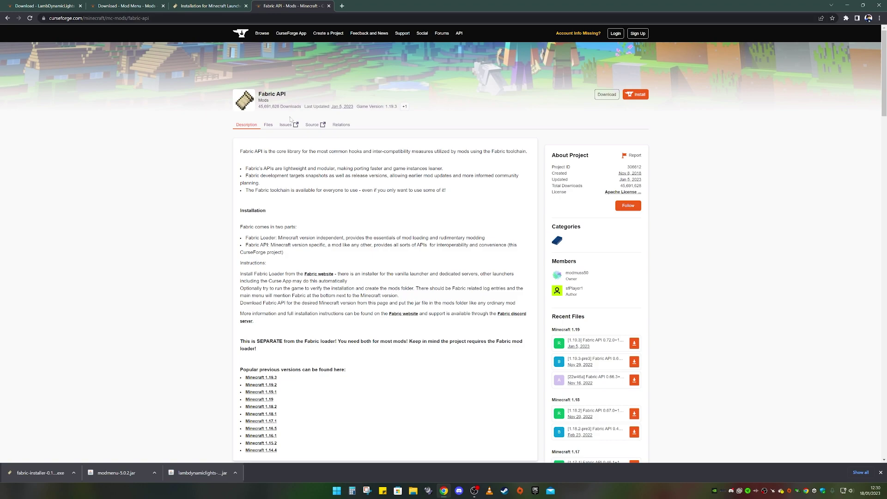
- Download Fabric API 0.72.0+1.19.3 and place the jar on the desktop
{"action": "left_click", "coordinate": [268, 125]}
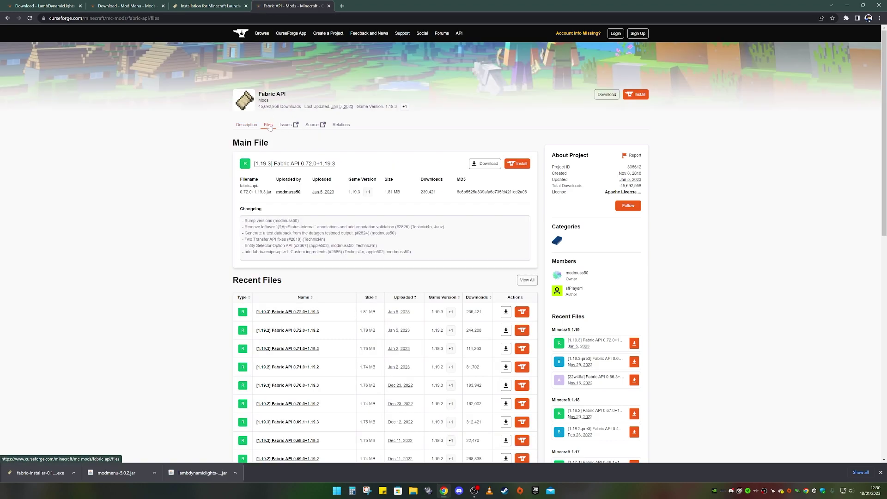
{"action": "left_click", "coordinate": [484, 165]}
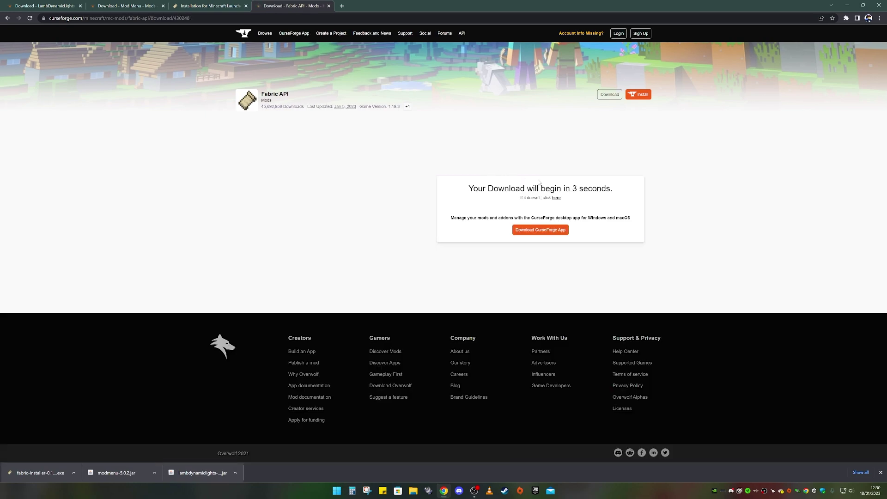
{"action": "key", "text": "super+Down"}
{"action": "left_click_drag", "start_coordinate": [220, 115], "coordinate": [224, 144]}
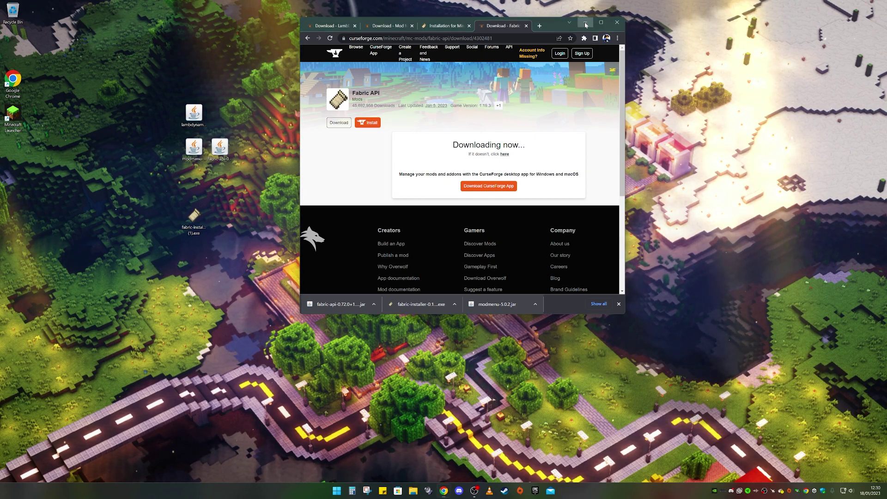
- Minimize Chrome and group the three mod jars together higher up on the desktop
{"action": "left_click", "coordinate": [586, 24]}
{"action": "left_click", "coordinate": [221, 151]}
{"action": "left_click_drag", "start_coordinate": [221, 151], "coordinate": [247, 116]}
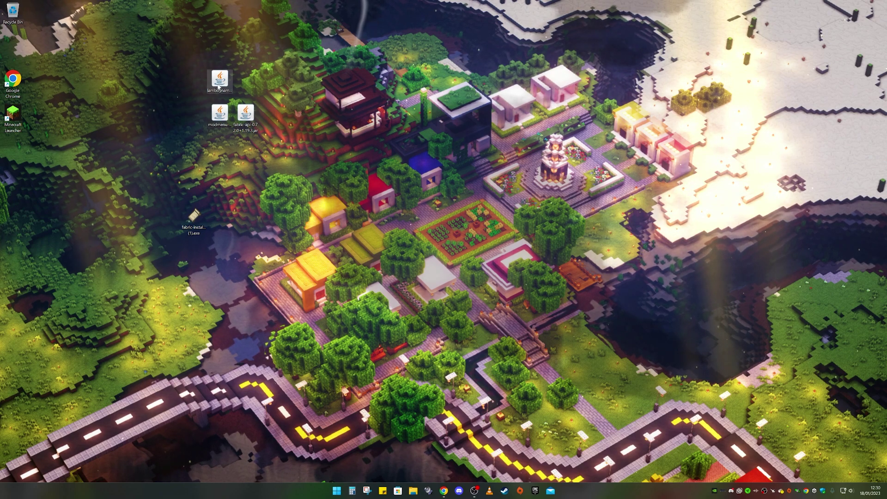
- Drag the fabric-installer exe up next to the LambDynamicLights, Mod Menu and Fabric API jars
{"action": "left_click", "coordinate": [214, 127]}
{"action": "left_click", "coordinate": [243, 129]}
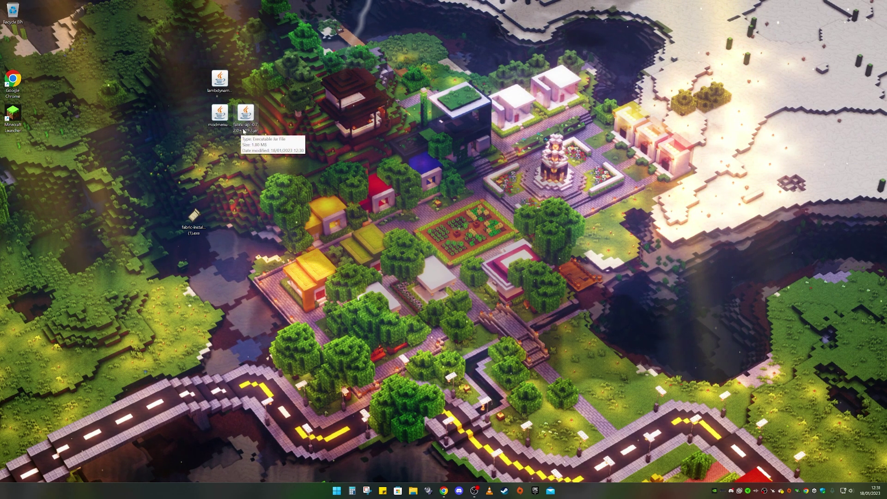
{"action": "left_click_drag", "start_coordinate": [193, 65], "coordinate": [260, 139]}
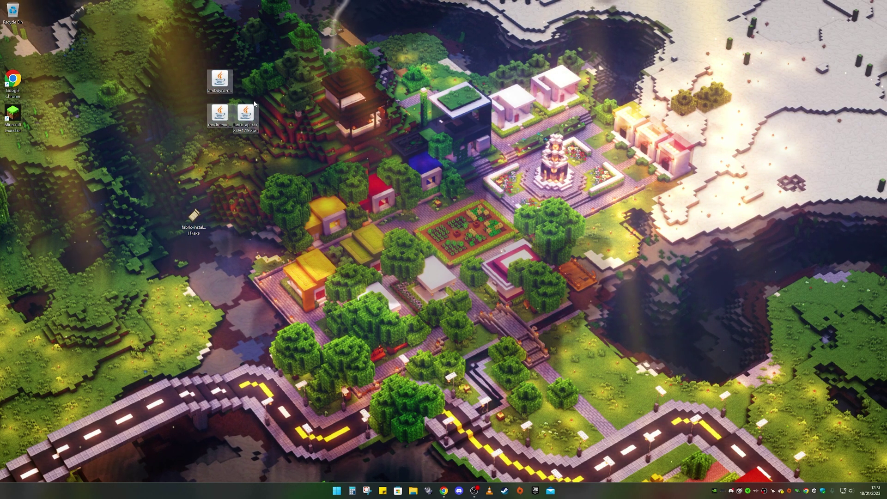
{"action": "left_click", "coordinate": [203, 74]}
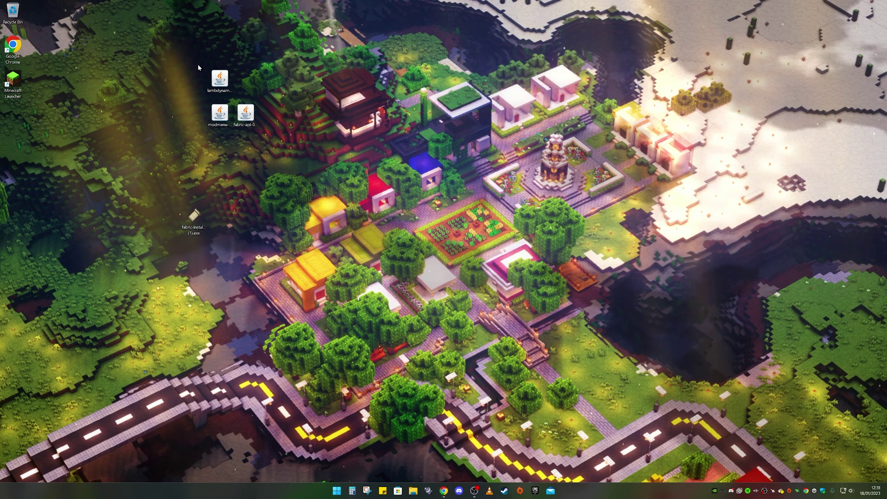
{"action": "left_click_drag", "start_coordinate": [200, 62], "coordinate": [238, 96]}
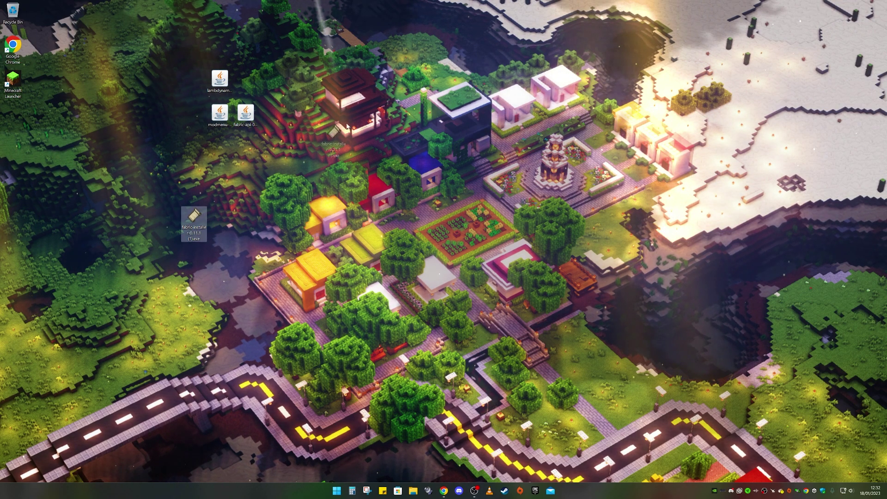
{"action": "left_click_drag", "start_coordinate": [202, 218], "coordinate": [301, 119]}
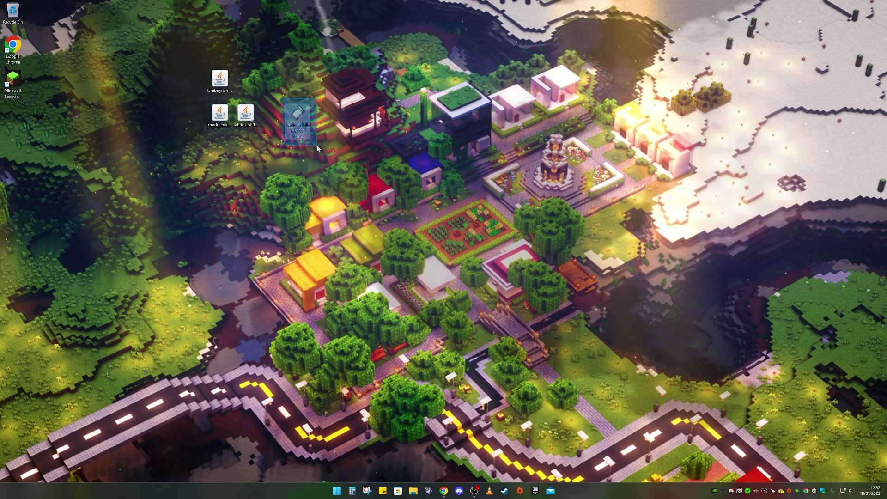
- Run the Fabric installer and confirm Client, Minecraft 1.19.3 and the .minecraft install location
{"action": "double_click", "coordinate": [298, 116]}
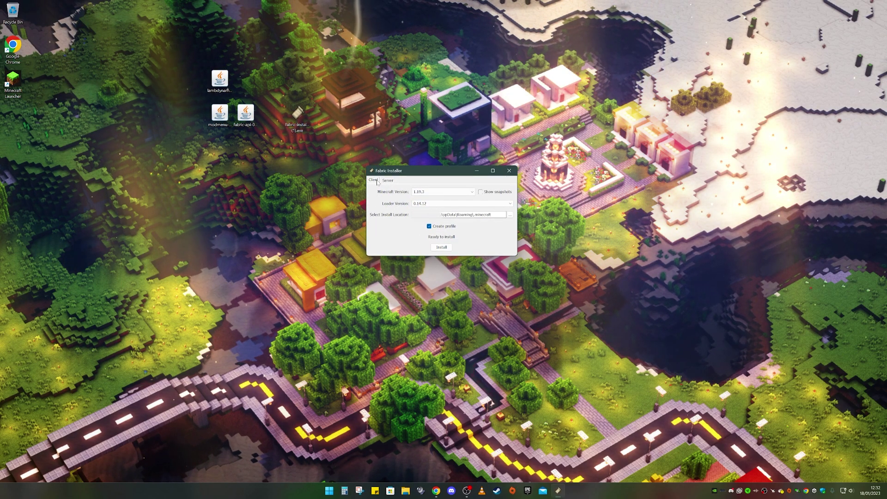
{"action": "left_click", "coordinate": [388, 181]}
{"action": "left_click", "coordinate": [375, 181]}
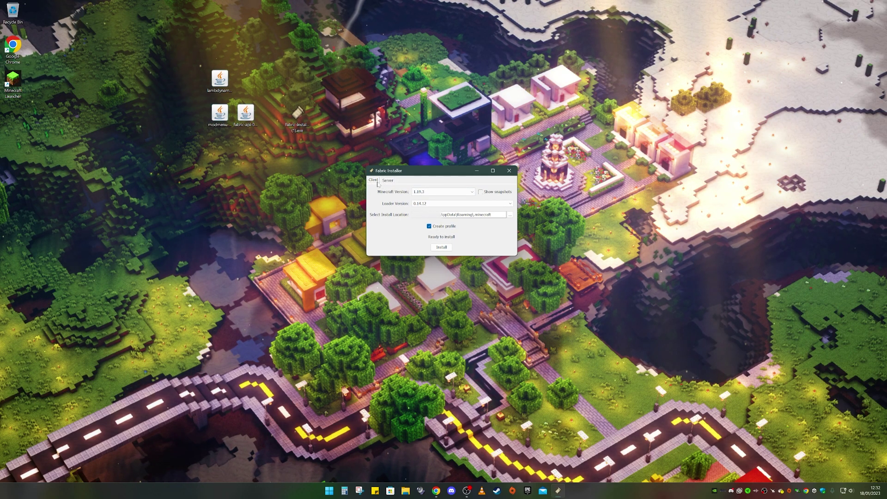
{"action": "left_click", "coordinate": [424, 194]}
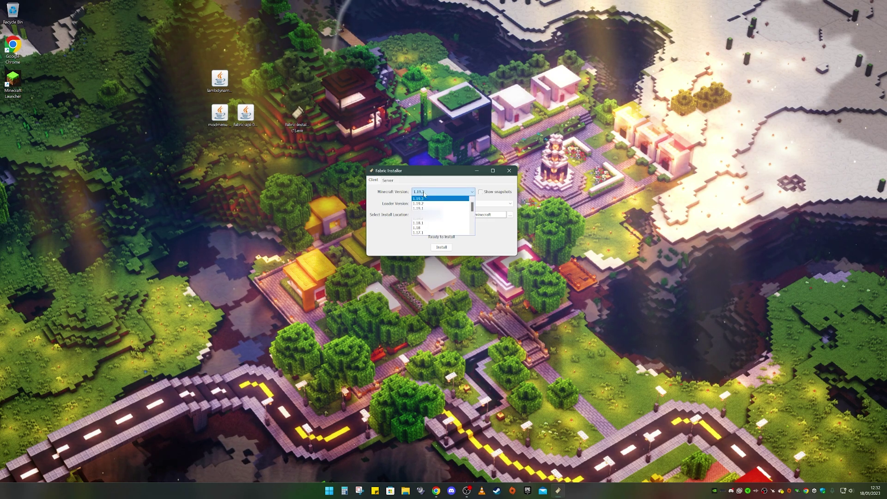
{"action": "left_click", "coordinate": [418, 201]}
{"action": "left_click", "coordinate": [491, 215]}
{"action": "key", "text": "shift+Left"}
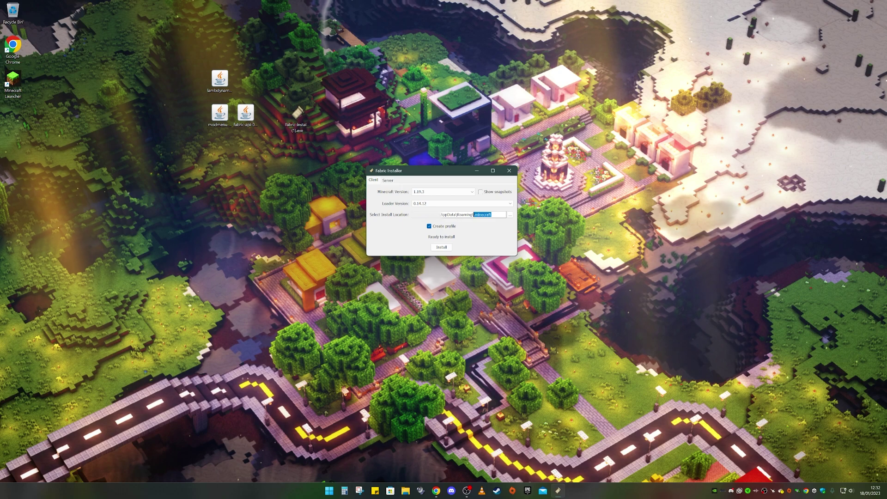
{"action": "left_click", "coordinate": [510, 215]}
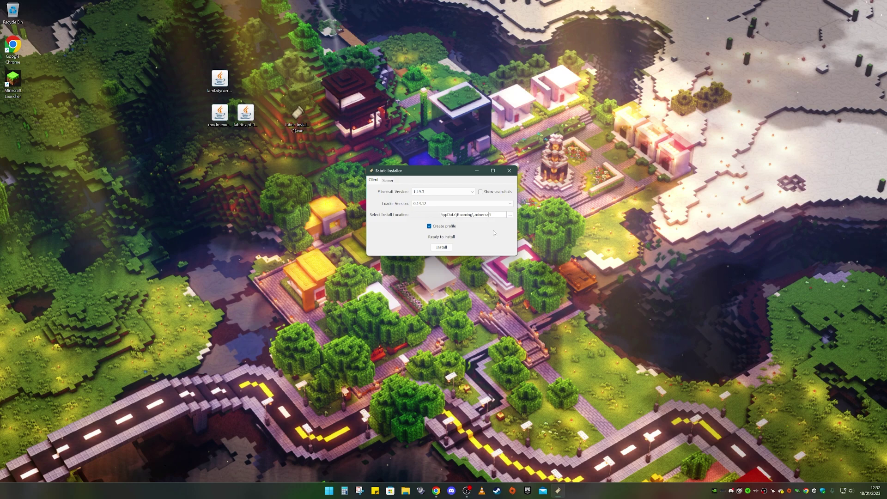
{"action": "key", "text": "shift+Tab"}
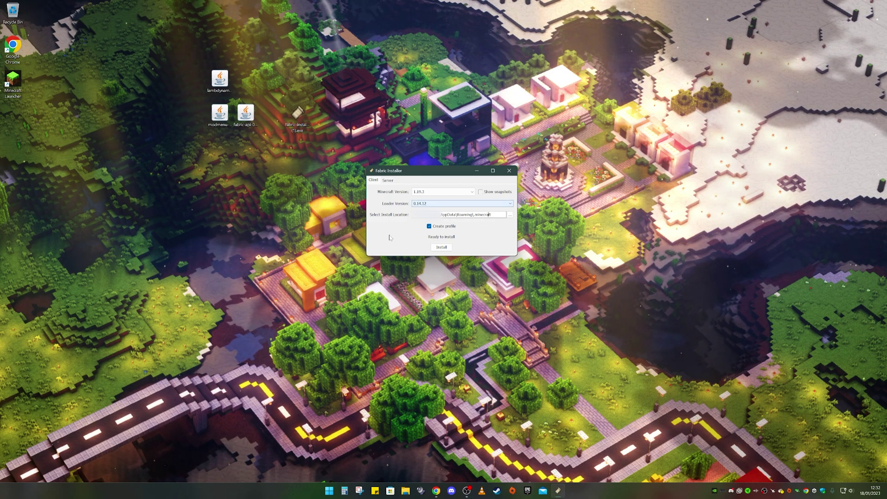
- Install Fabric Loader 0.14.12 with a profile, close the installer, and delete its exe
{"action": "left_click", "coordinate": [441, 248]}
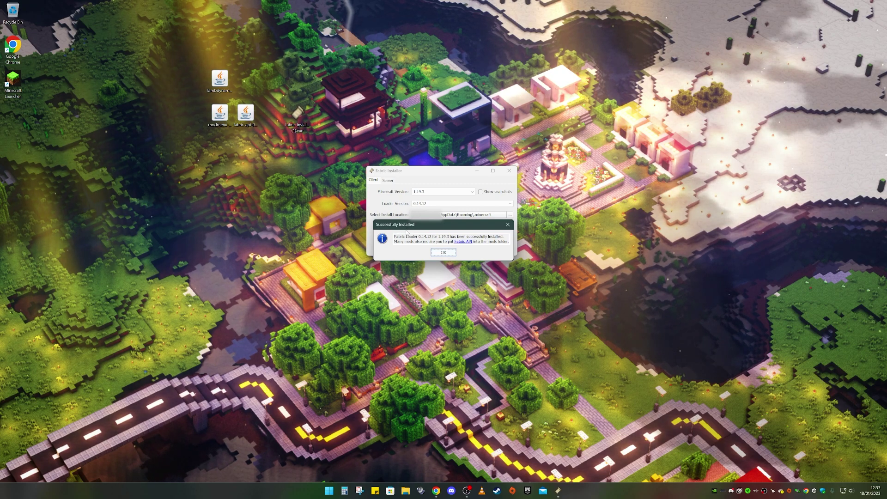
{"action": "left_click", "coordinate": [443, 253]}
{"action": "left_click", "coordinate": [509, 171]}
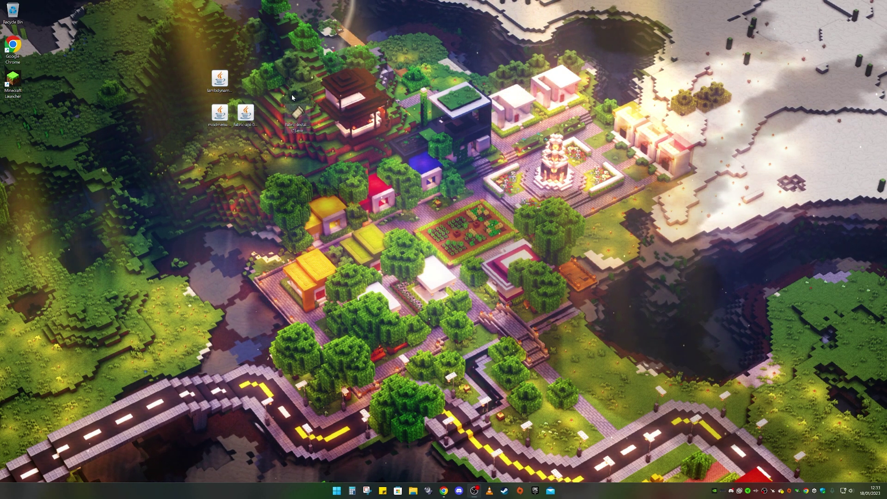
{"action": "key", "text": "Delete"}
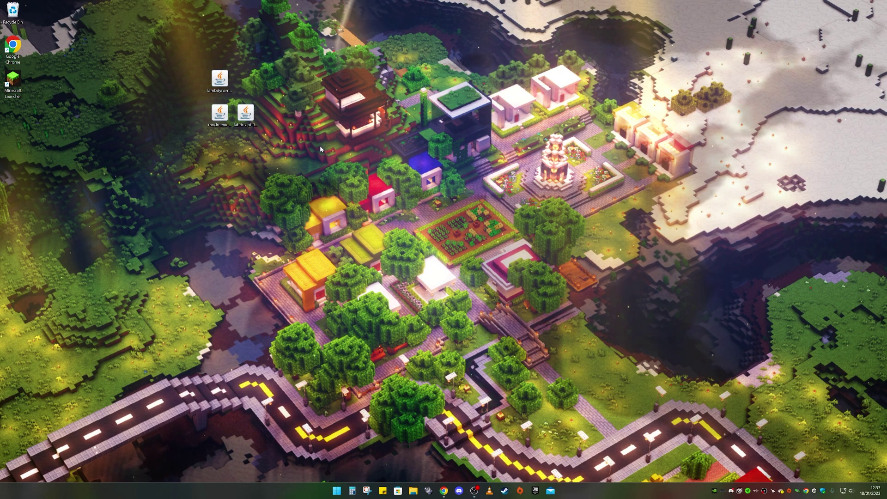
- Launch Minecraft Launcher and open the Latest release installation's folder from Installations
{"action": "left_click_drag", "start_coordinate": [259, 131], "coordinate": [283, 138]}
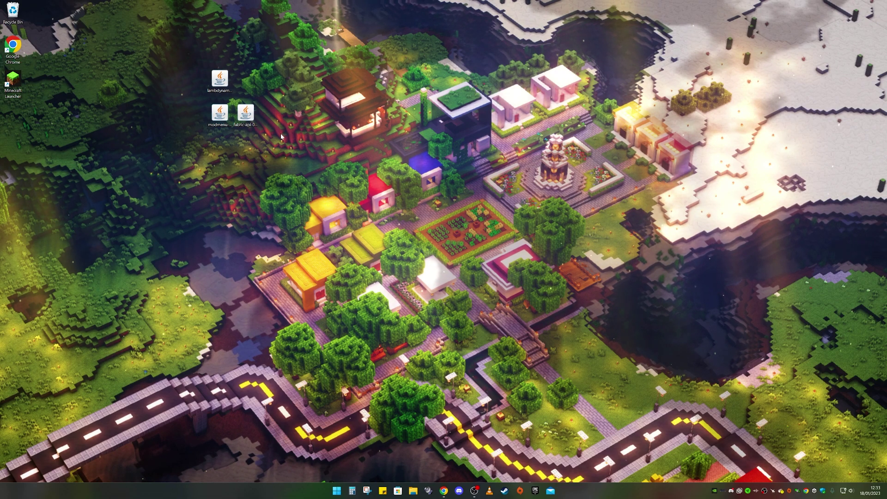
{"action": "double_click", "coordinate": [17, 82]}
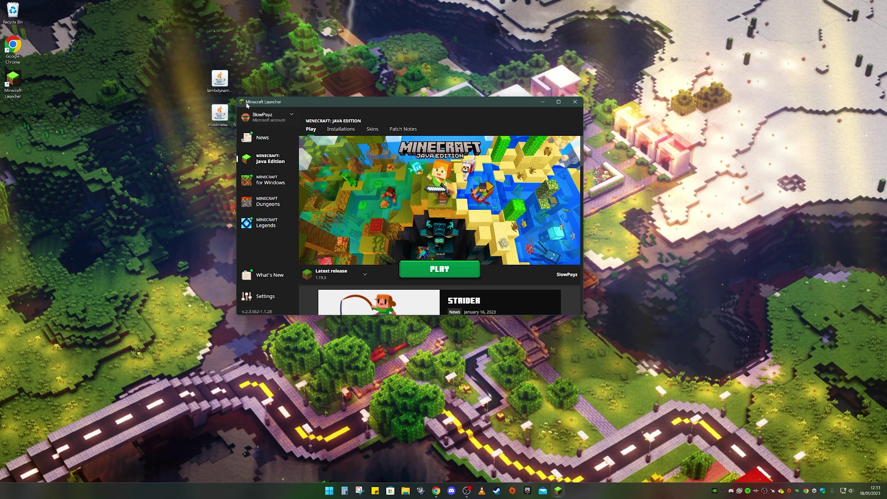
{"action": "left_click", "coordinate": [341, 130]}
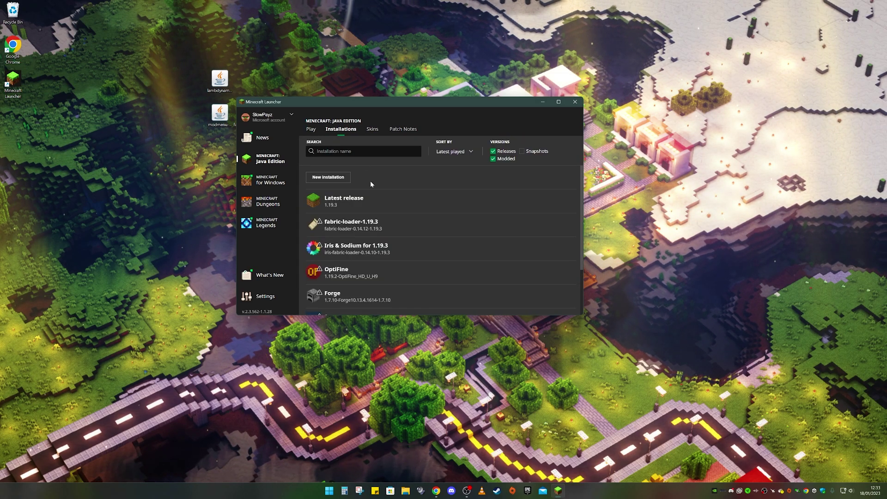
{"action": "mouse_move", "coordinate": [345, 203]}
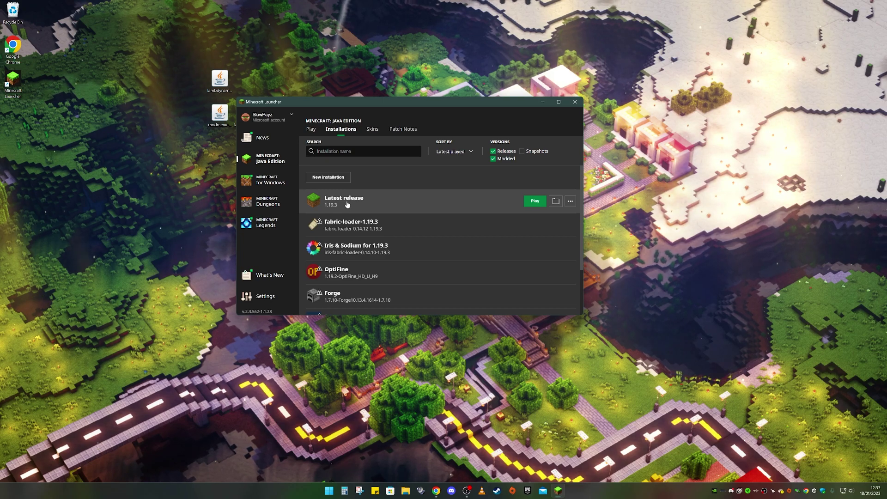
{"action": "left_click", "coordinate": [555, 202]}
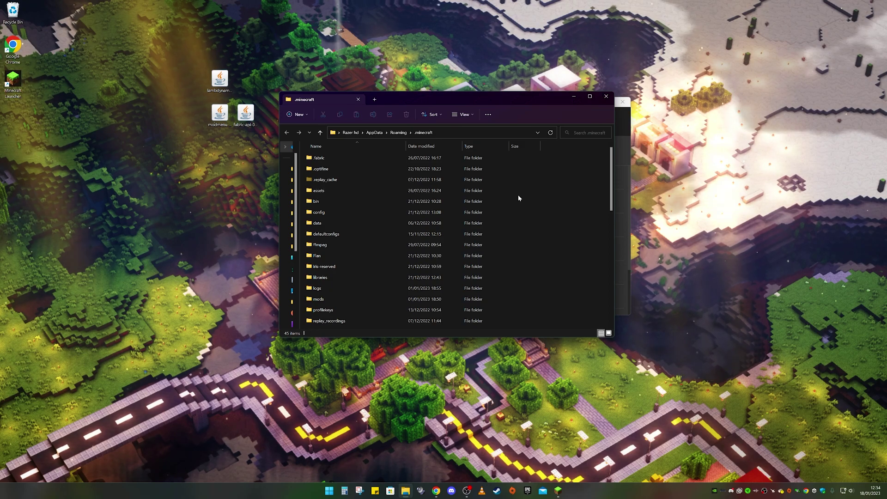
- Replace the old mods folder in .minecraft with a new empty folder named 'mods'
{"action": "scroll", "coordinate": [335, 242], "scroll_direction": "down", "scroll_amount": 1}
{"action": "left_click", "coordinate": [330, 271]}
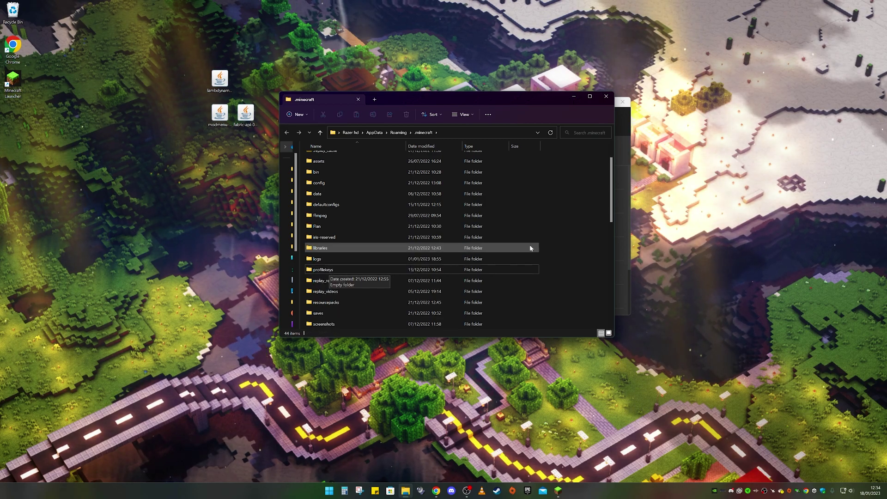
{"action": "key", "text": "Delete"}
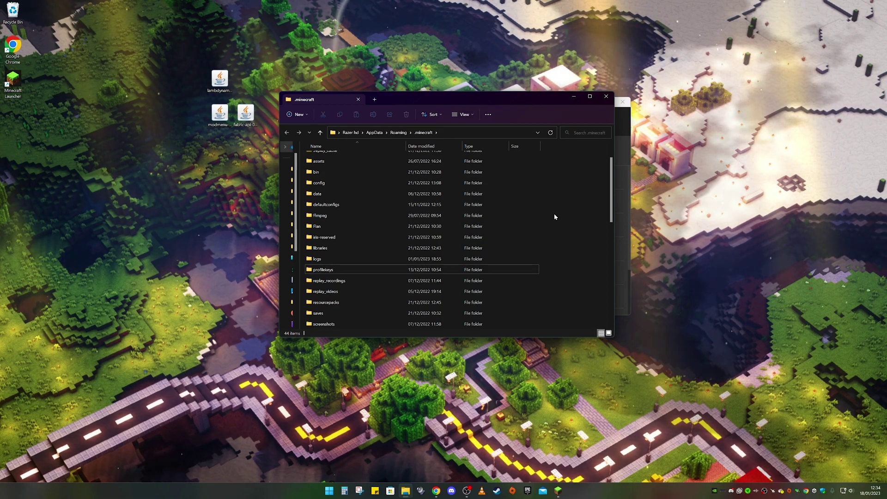
{"action": "right_click", "coordinate": [555, 215]}
{"action": "mouse_move", "coordinate": [582, 270]}
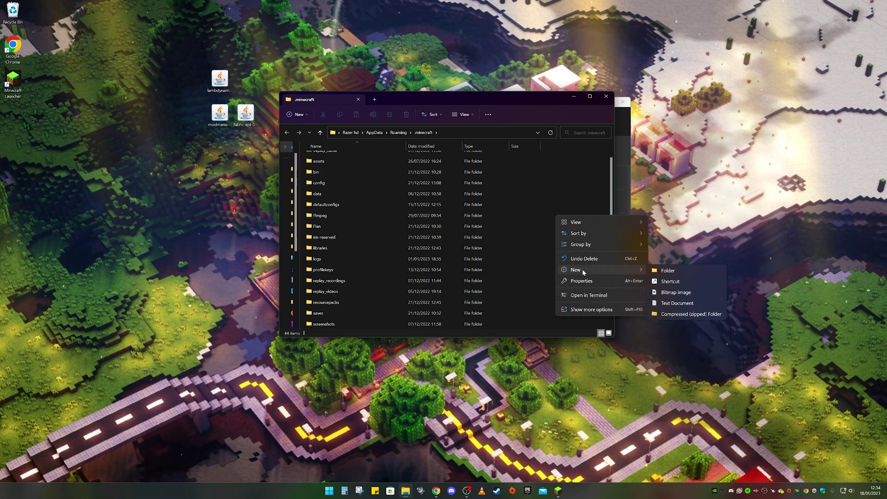
{"action": "left_click", "coordinate": [670, 269]}
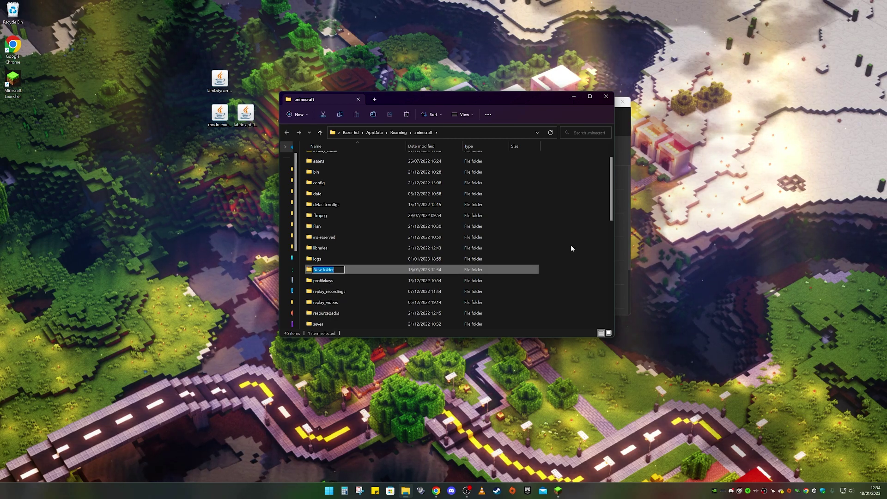
{"action": "type", "text": "mods"}
{"action": "key", "text": "Return"}
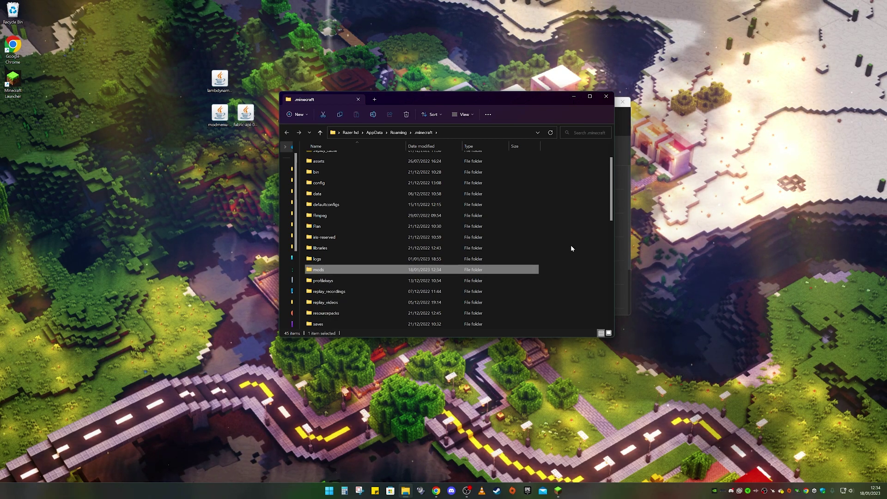
{"action": "left_click", "coordinate": [571, 248]}
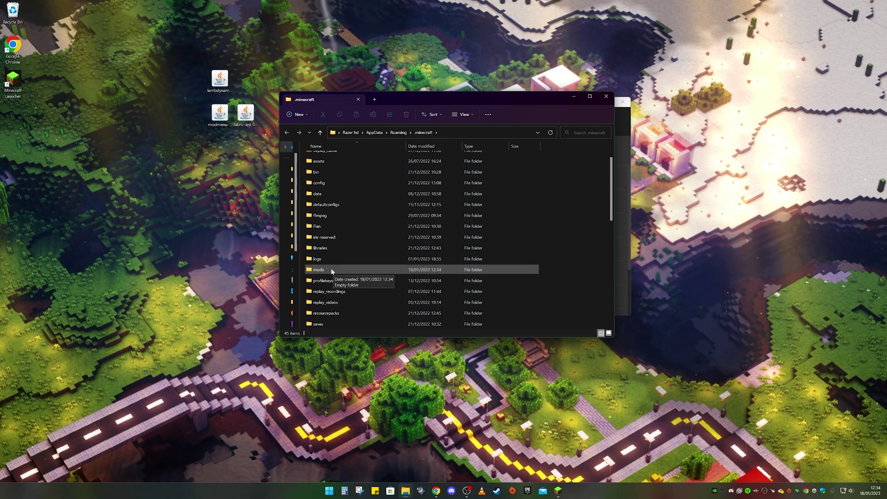
- Move the three mod jars from the desktop into mods and close File Explorer
{"action": "double_click", "coordinate": [333, 270]}
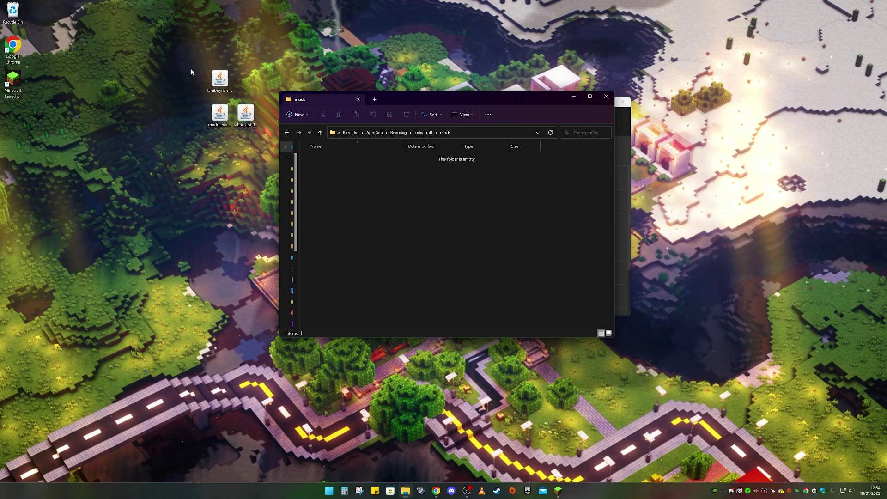
{"action": "left_click_drag", "start_coordinate": [185, 56], "coordinate": [387, 198]}
{"action": "left_click", "coordinate": [389, 200]}
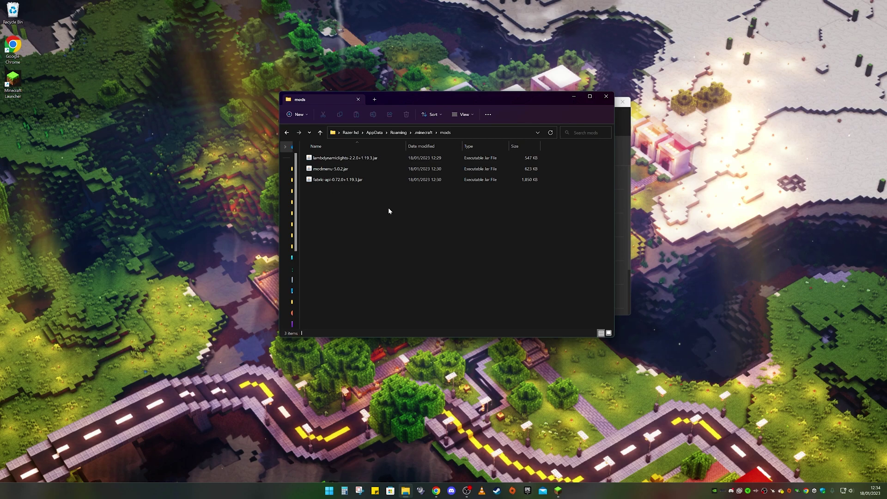
{"action": "left_click", "coordinate": [607, 96]}
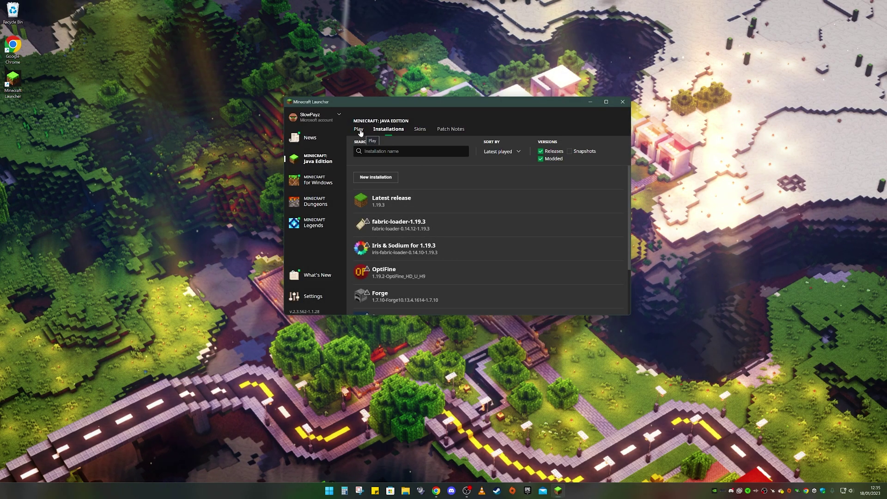
- Choose fabric-loader-1.19.3 on the Play tab and start the game
{"action": "left_click", "coordinate": [359, 130]}
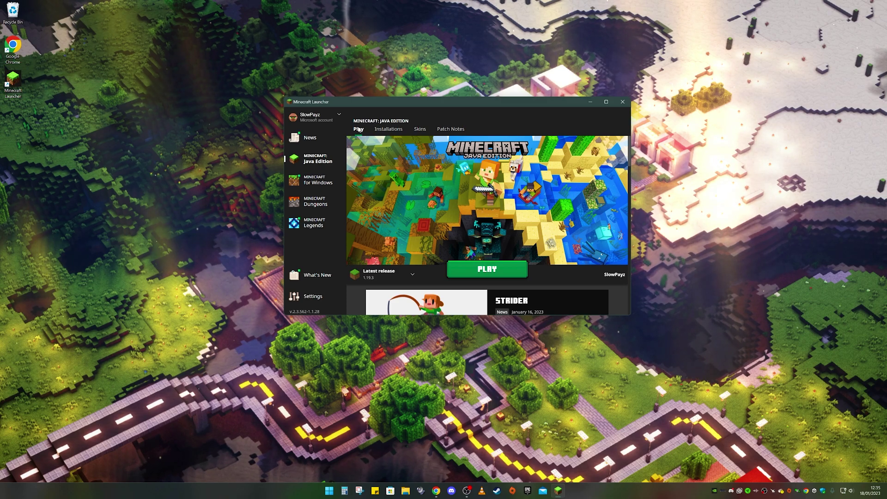
{"action": "left_click", "coordinate": [387, 274]}
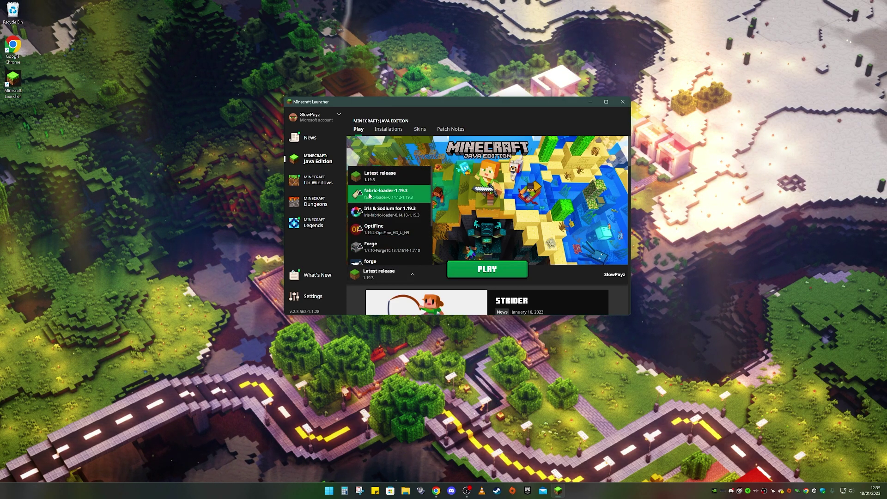
{"action": "left_click", "coordinate": [400, 196]}
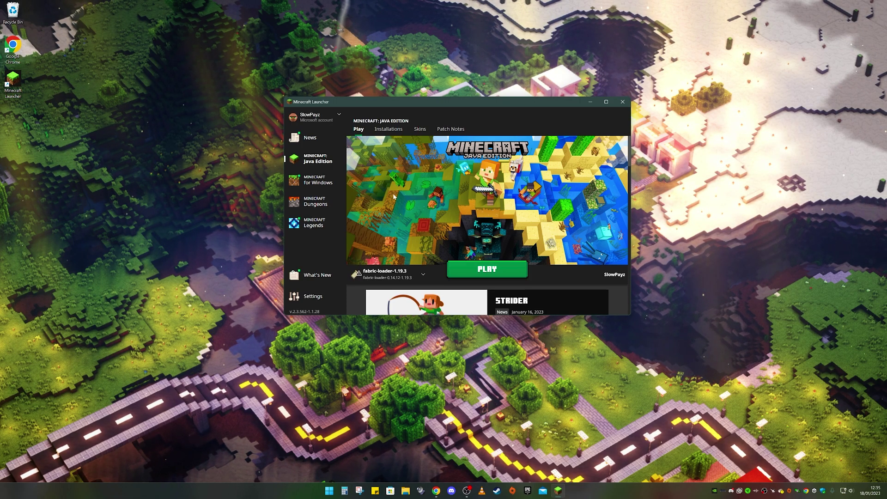
{"action": "left_click", "coordinate": [487, 270]}
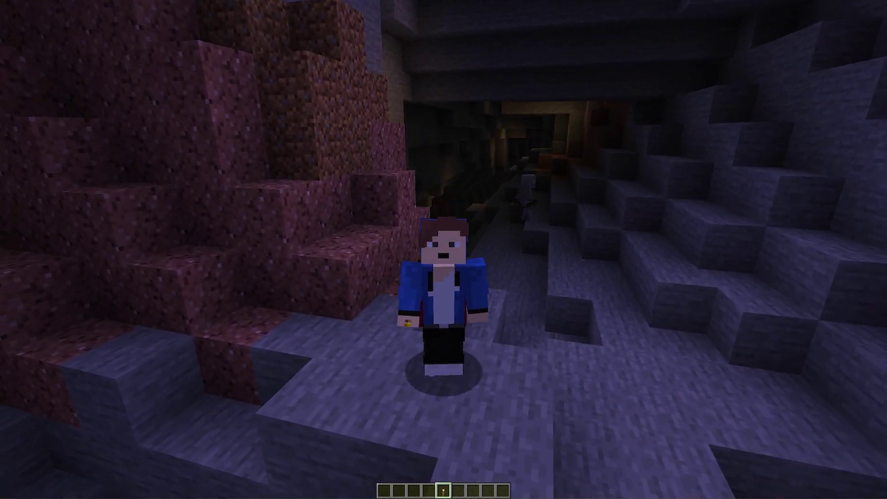
- Cycle camera views with F5, then go to Options from the pause menu
{"action": "key", "text": "F5"}
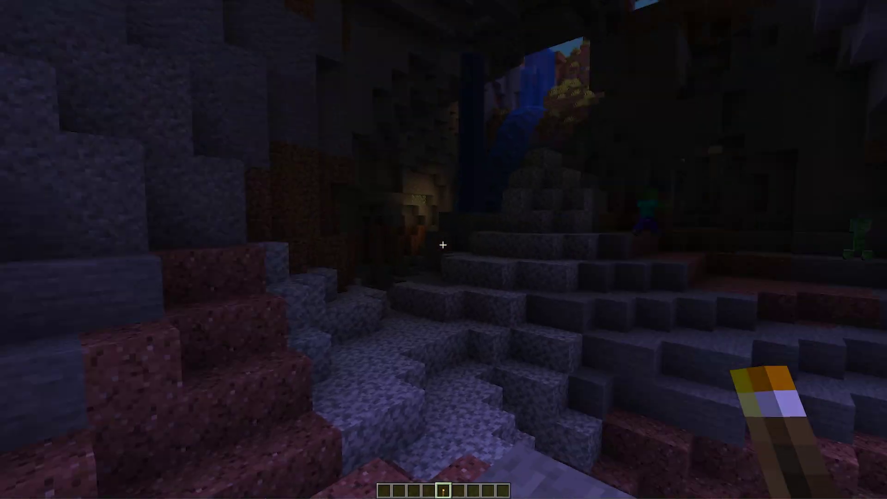
{"action": "key", "text": "F5"}
{"action": "key", "text": "F5"}
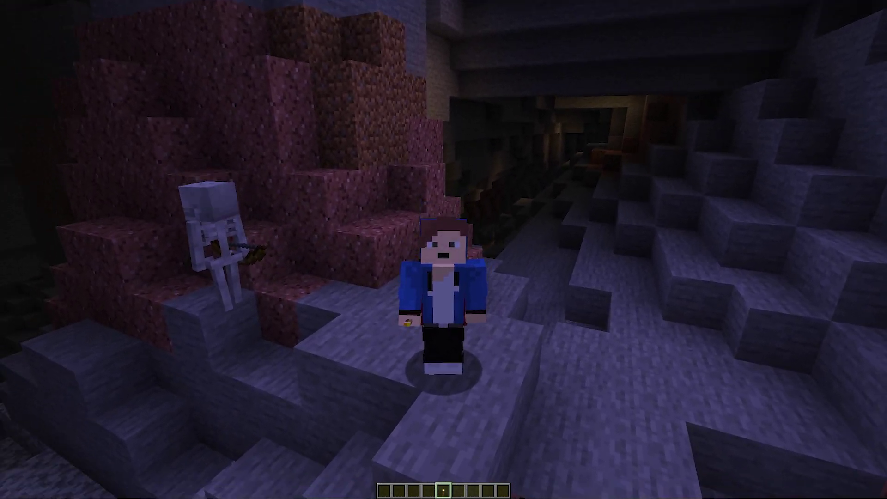
{"action": "key", "text": "Escape"}
{"action": "left_click", "coordinate": [402, 195]}
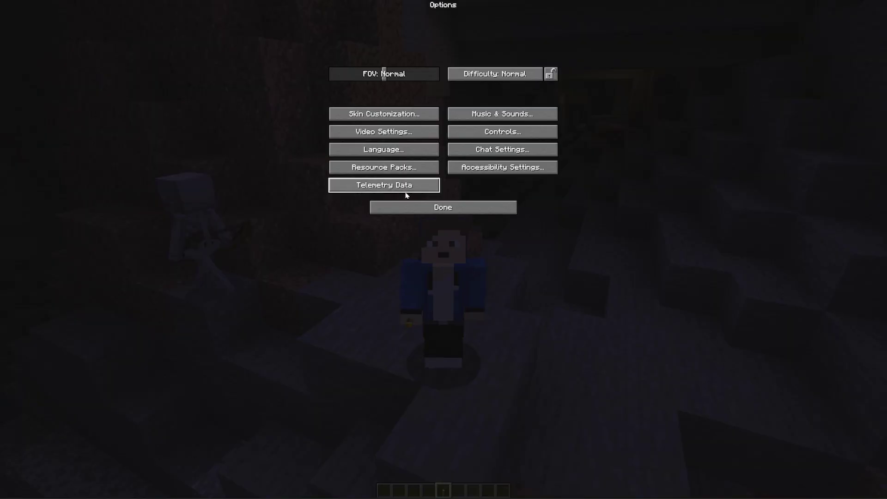
- Under Video Settings, set LambDynamicLights' Dynamic Lights option to Fancy, then resume the cave world
{"action": "left_click", "coordinate": [386, 136]}
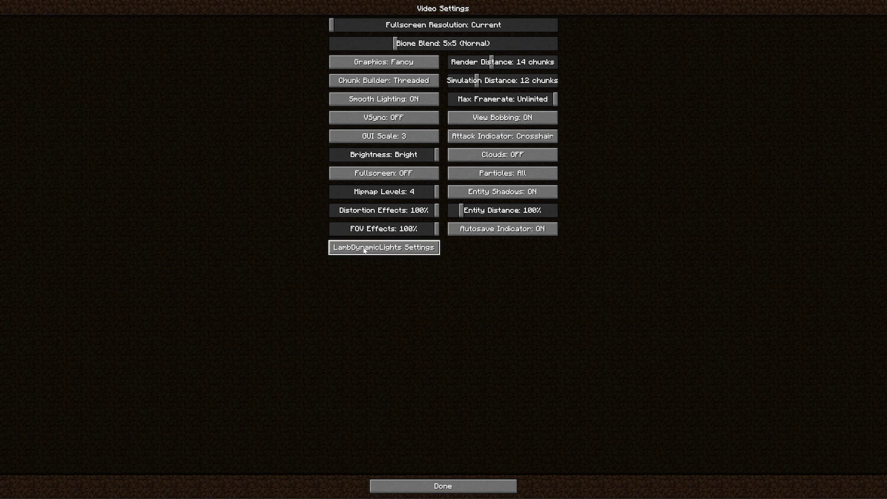
{"action": "left_click", "coordinate": [409, 249]}
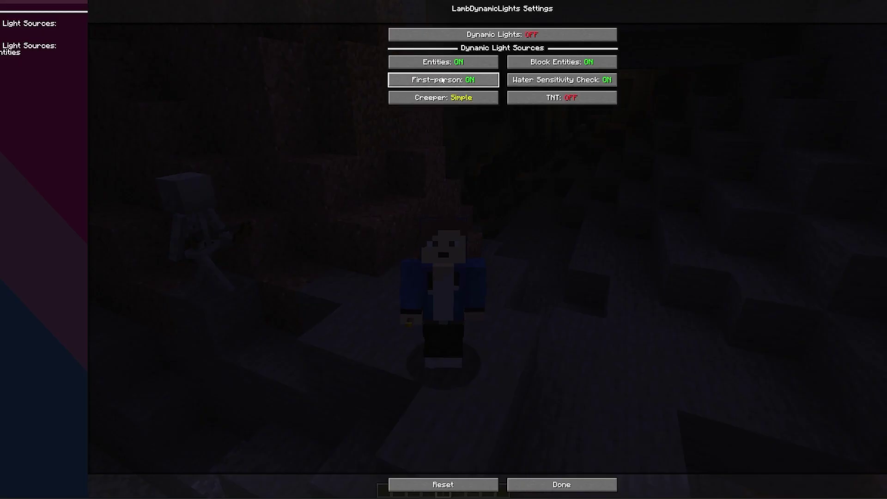
{"action": "left_click", "coordinate": [532, 37]}
{"action": "left_click", "coordinate": [532, 37]}
{"action": "left_click", "coordinate": [545, 38]}
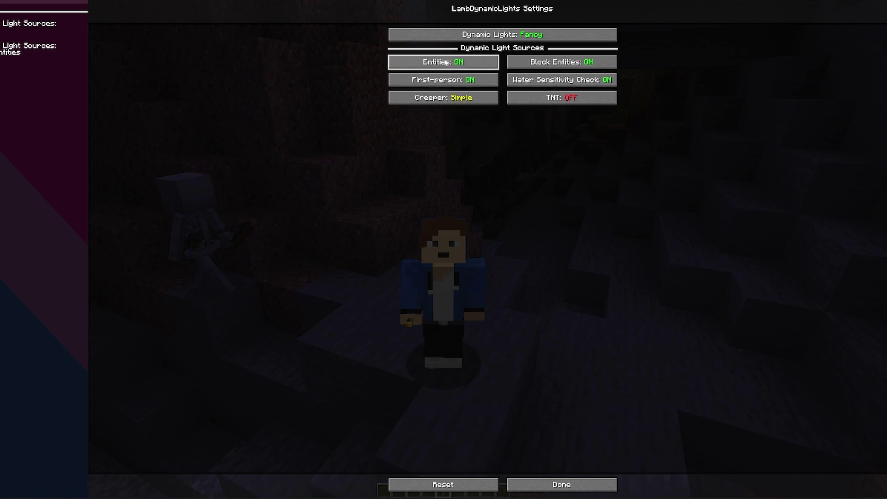
{"action": "left_click", "coordinate": [571, 486]}
{"action": "key", "text": "Escape"}
{"action": "key", "text": "Escape"}
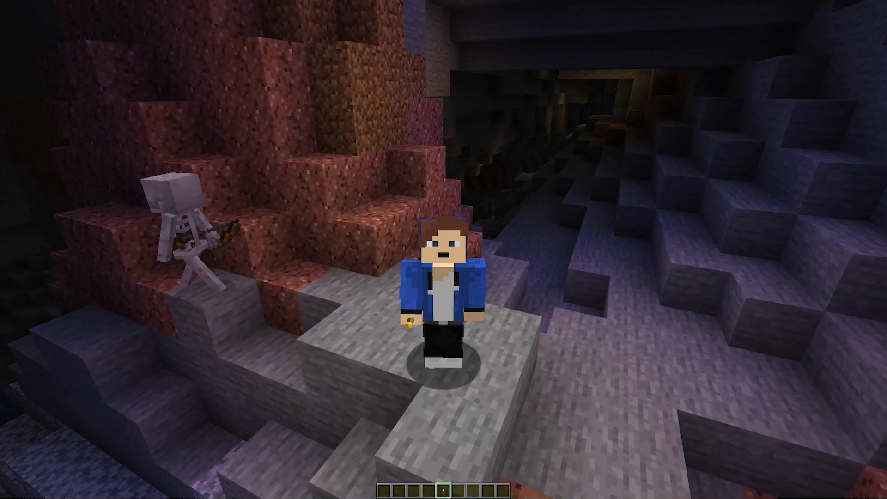
- Place a torch on the cave floor in first-person view and check it from behind the player
{"action": "key", "text": "F5"}
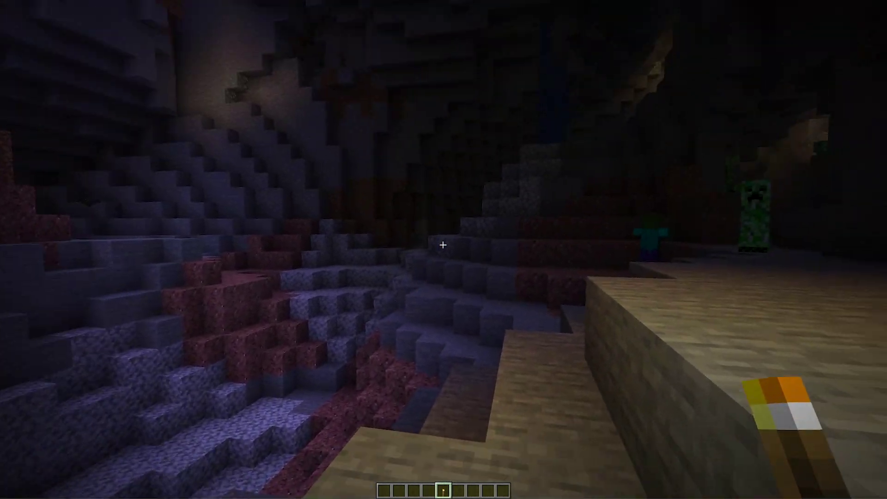
{"action": "right_click", "coordinate": [443, 245]}
{"action": "key", "text": "F5"}
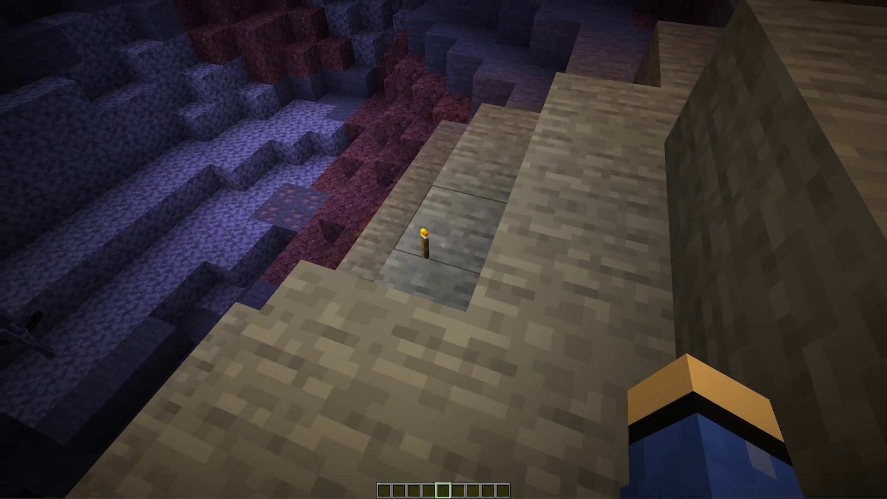
{"action": "key", "text": "F5"}
{"action": "key", "text": "F5"}
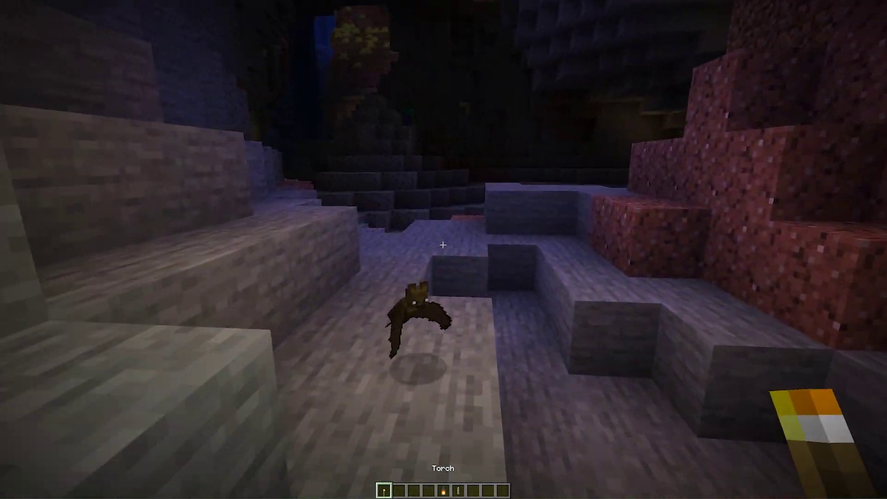
- Switch the hotbar to the lantern and walk along the cave passage toward the copper ore
{"action": "scroll", "coordinate": [442, 245], "scroll_direction": "up", "scroll_amount": 1}
{"action": "scroll", "coordinate": [443, 245], "scroll_direction": "down", "scroll_amount": 1}
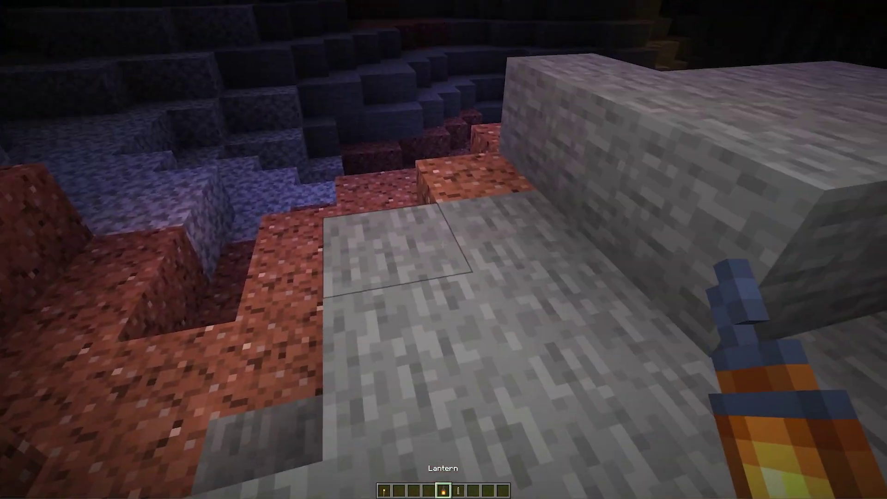
{"action": "key", "text": "F5"}
{"action": "key", "text": "F5"}
{"action": "scroll", "coordinate": [442, 244], "scroll_direction": "down", "scroll_amount": 1}
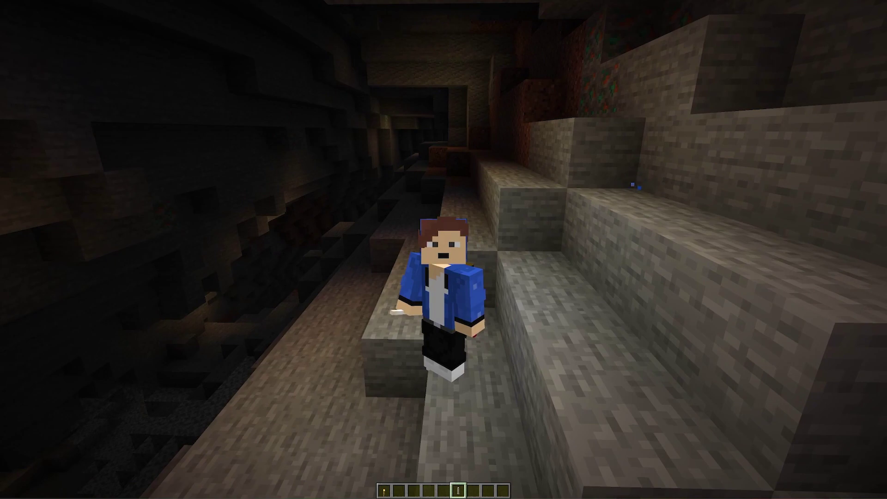
{"action": "key", "text": "w"}
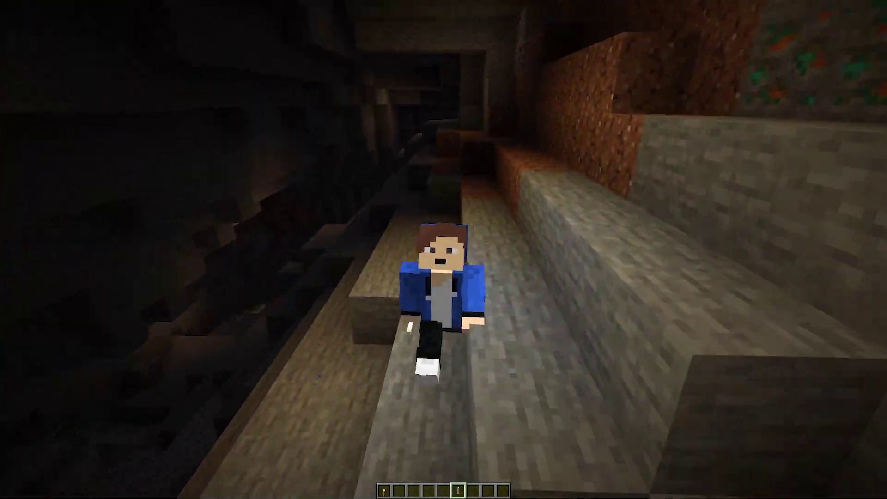
{"action": "key", "text": "w"}
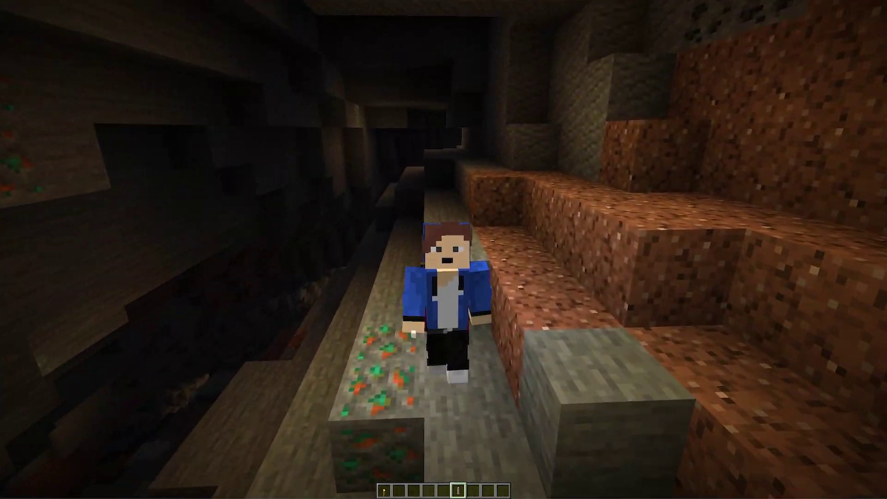